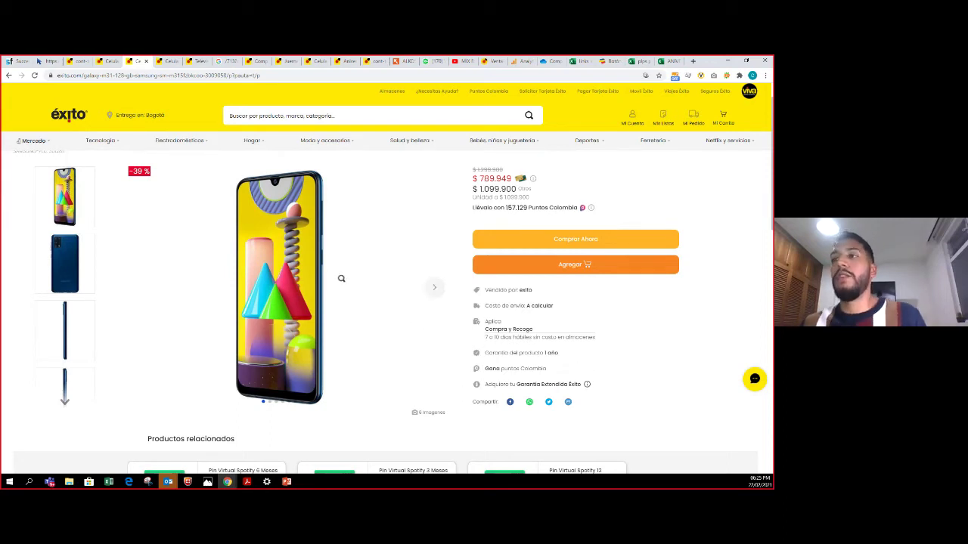
Review the Samsung Galaxy M31 128GB Azul + Cover product page and add one unit to the cart.
{"action": "scroll", "coordinate": [425, 304], "scroll_direction": "up", "scroll_amount": 1}
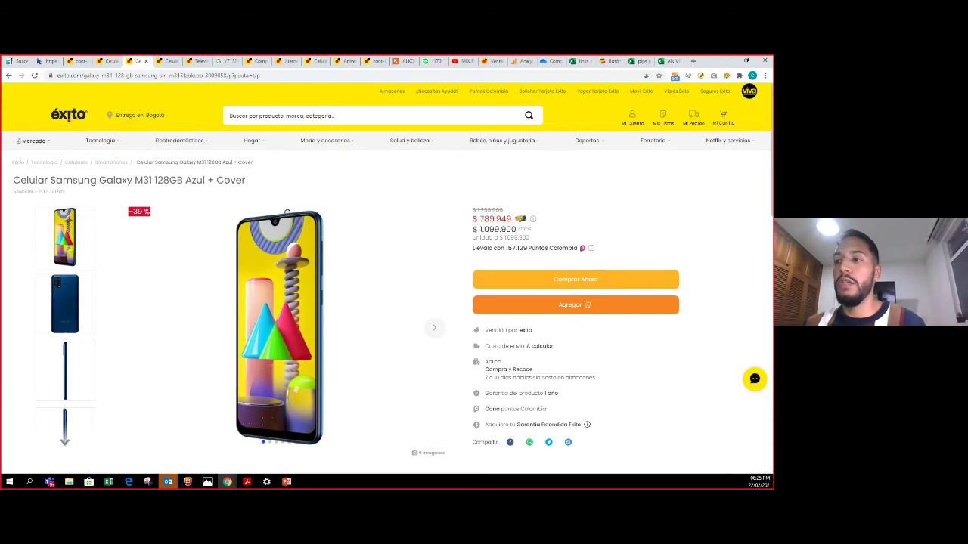
{"action": "scroll", "coordinate": [289, 246], "scroll_direction": "down", "scroll_amount": 5}
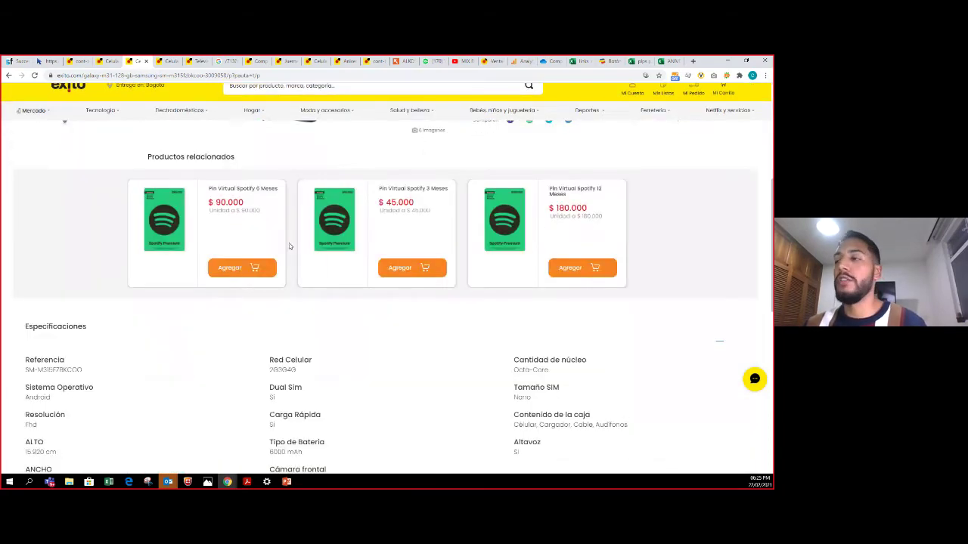
{"action": "scroll", "coordinate": [289, 246], "scroll_direction": "up", "scroll_amount": 4}
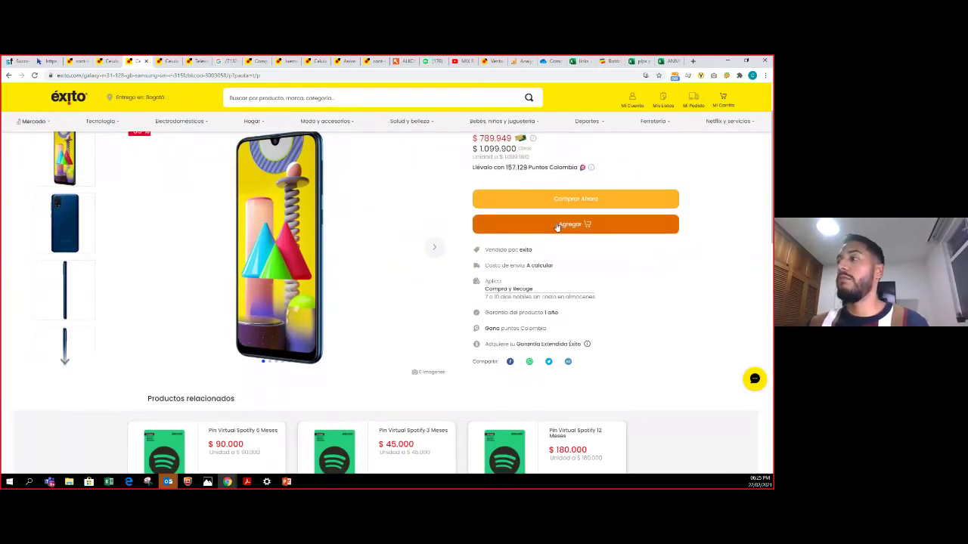
{"action": "left_click", "coordinate": [557, 226]}
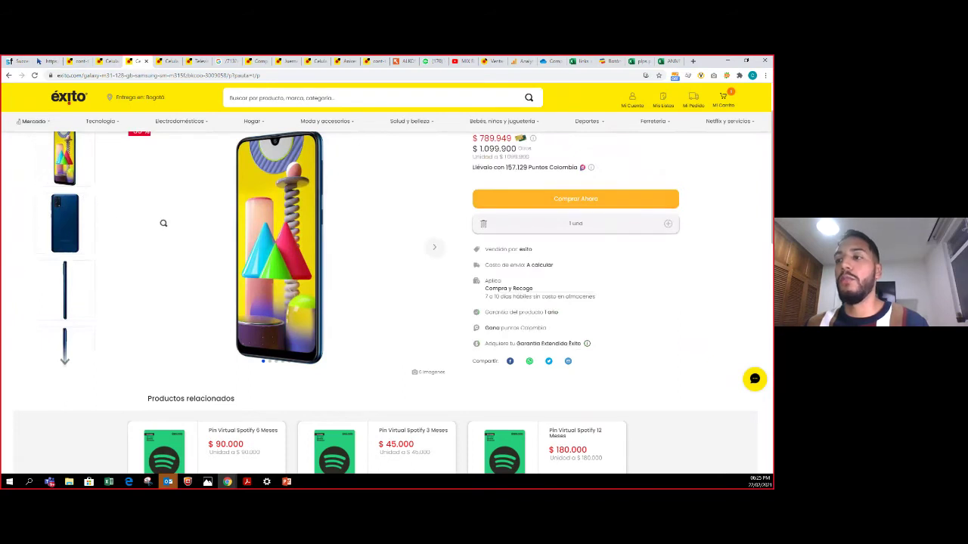
Proceed to checkout with the Samsung Galaxy M31 directly from its product page.
{"action": "scroll", "coordinate": [430, 255], "scroll_direction": "down", "scroll_amount": 1}
{"action": "scroll", "coordinate": [430, 255], "scroll_direction": "up", "scroll_amount": 1}
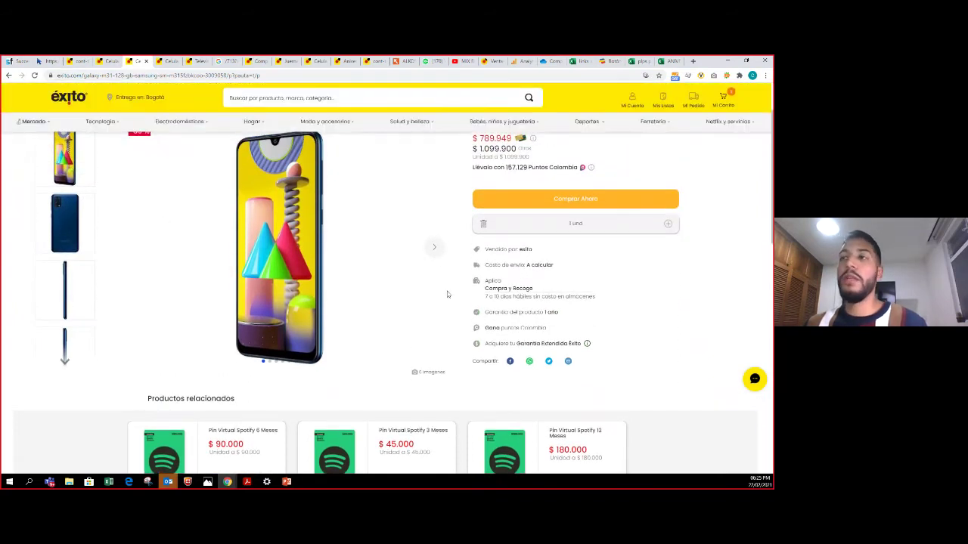
{"action": "scroll", "coordinate": [316, 284], "scroll_direction": "up", "scroll_amount": 2}
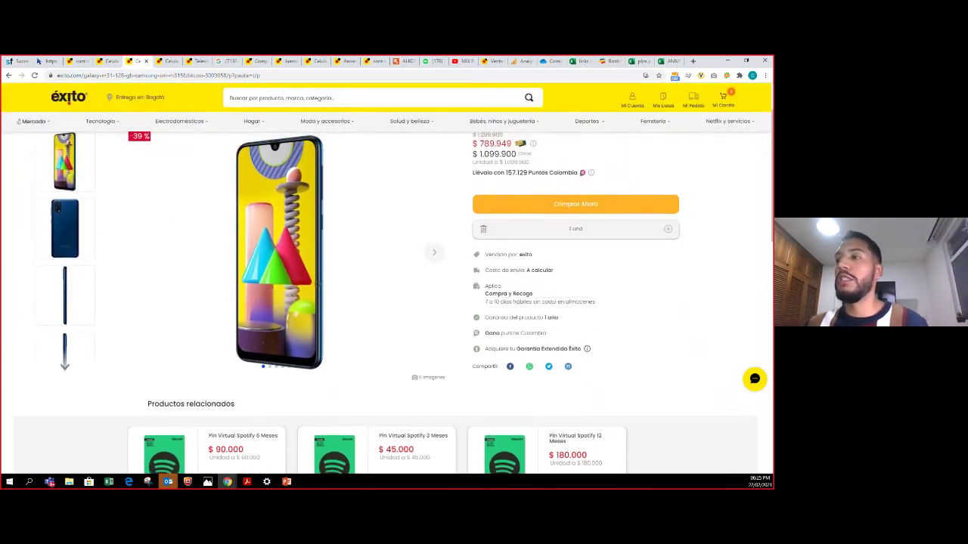
{"action": "scroll", "coordinate": [317, 284], "scroll_direction": "down", "scroll_amount": 1}
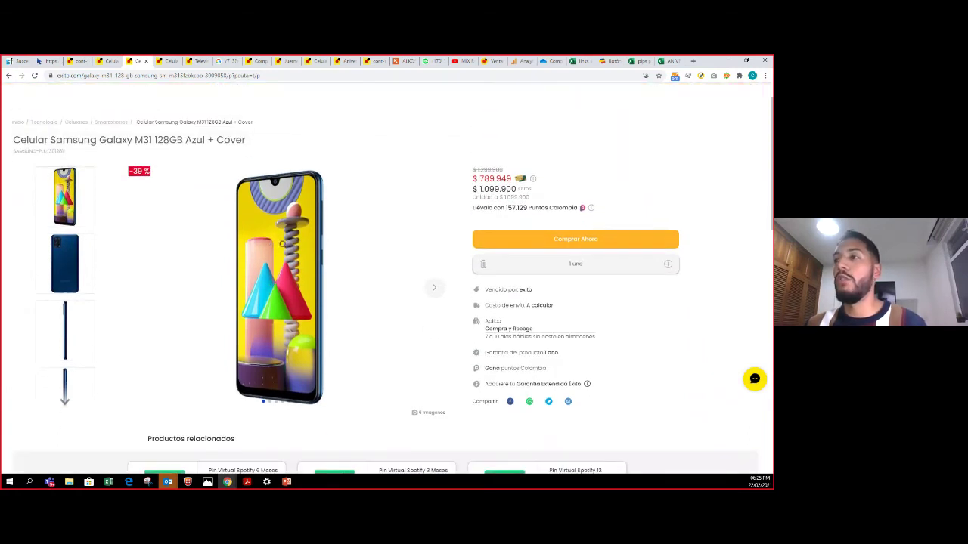
{"action": "left_click", "coordinate": [520, 242]}
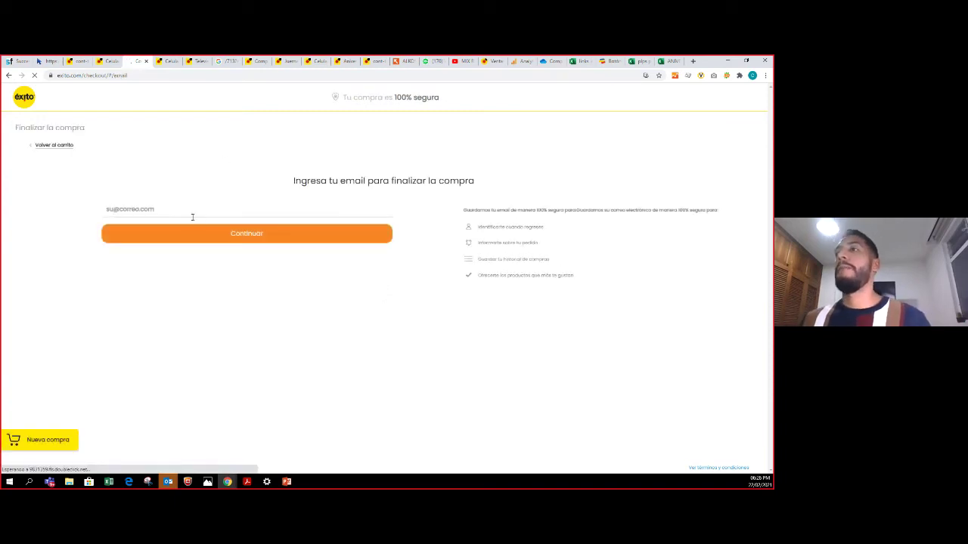
Fill in the buyer's e-mail from the saved suggestions and continue to the delivery stage.
{"action": "left_click", "coordinate": [188, 215]}
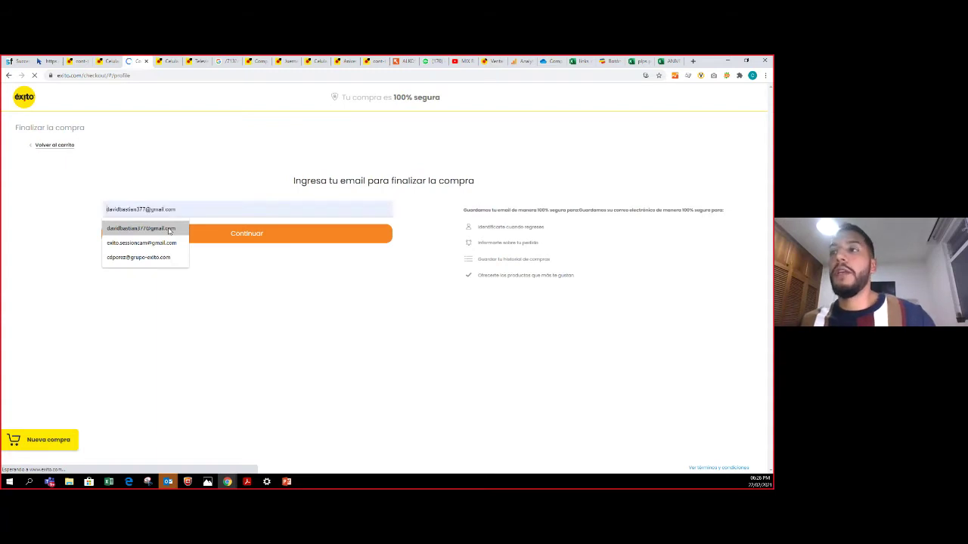
{"action": "left_click", "coordinate": [167, 229]}
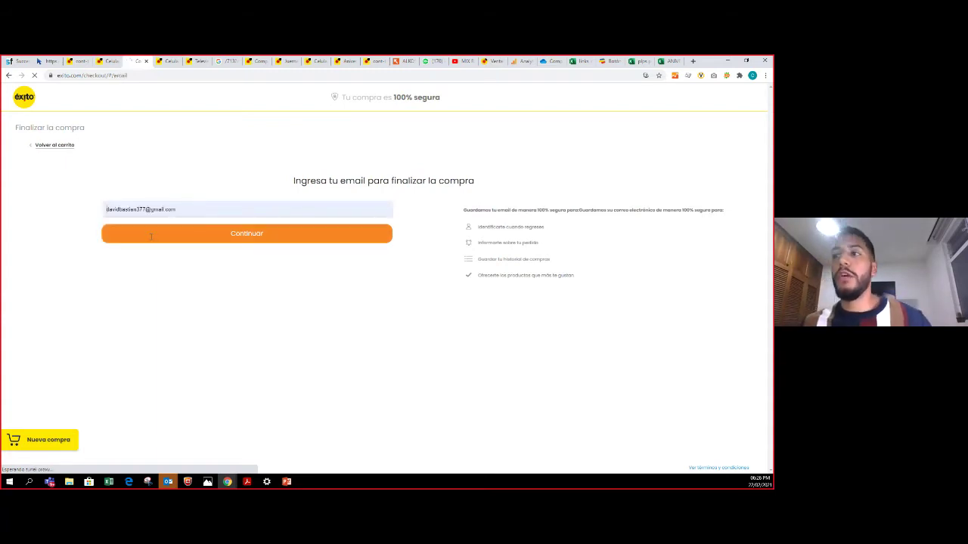
{"action": "left_click", "coordinate": [161, 239]}
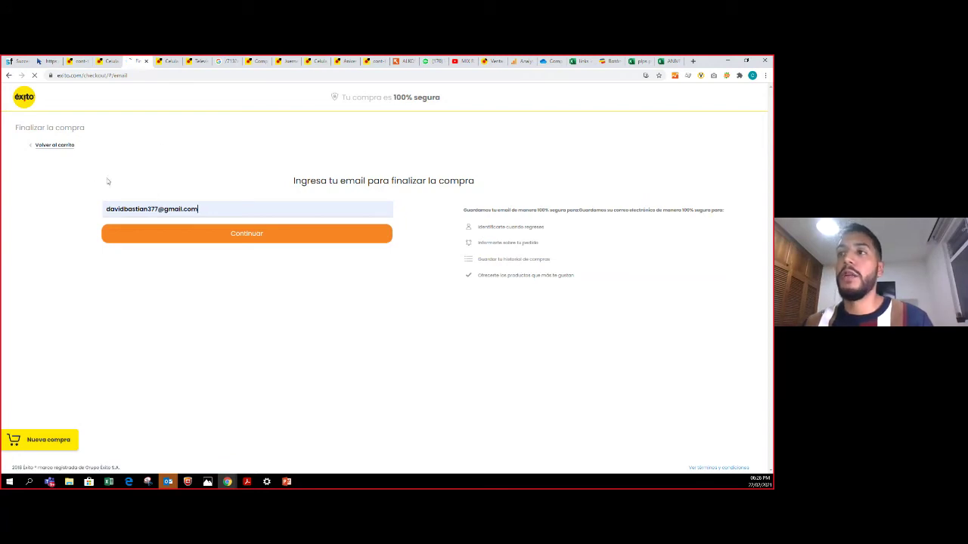
{"action": "left_click", "coordinate": [207, 242]}
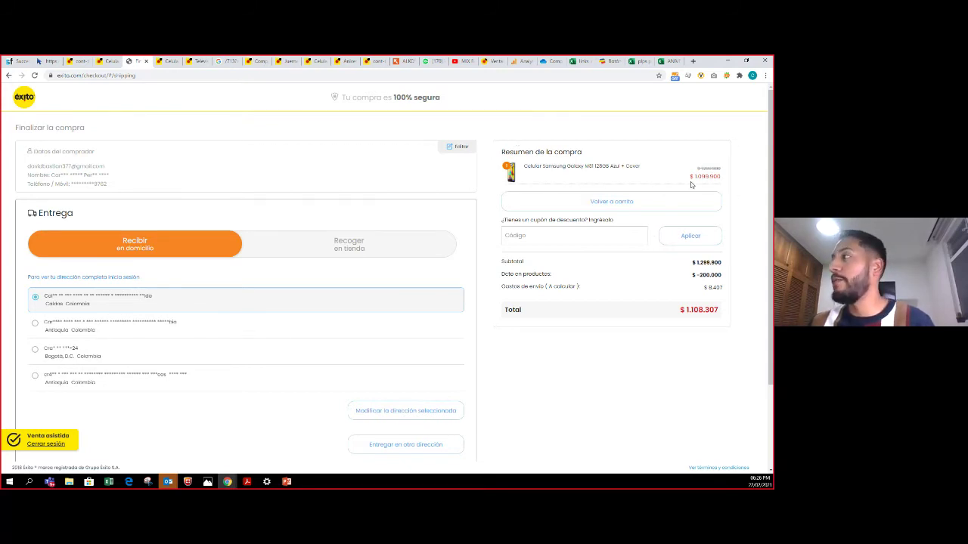
Keep home delivery to the preselected Caldas address and continue to the payment method.
{"action": "left_click", "coordinate": [685, 240]}
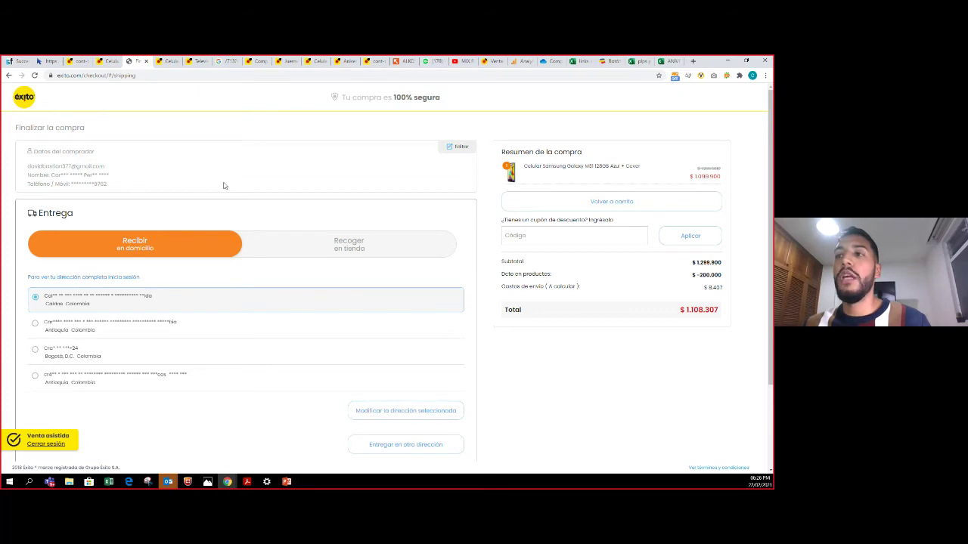
{"action": "scroll", "coordinate": [223, 186], "scroll_direction": "down", "scroll_amount": 1}
{"action": "scroll", "coordinate": [227, 189], "scroll_direction": "up", "scroll_amount": 1}
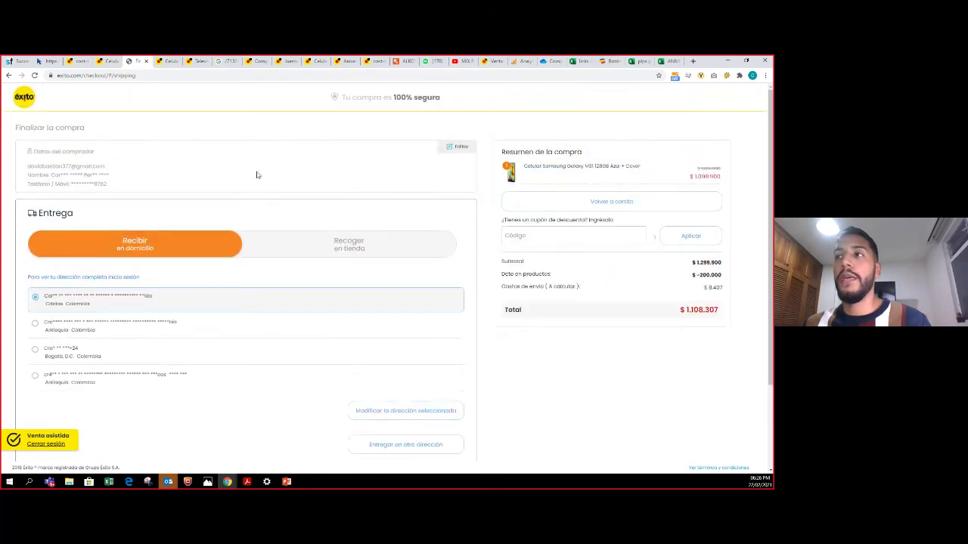
{"action": "scroll", "coordinate": [216, 185], "scroll_direction": "down", "scroll_amount": 2}
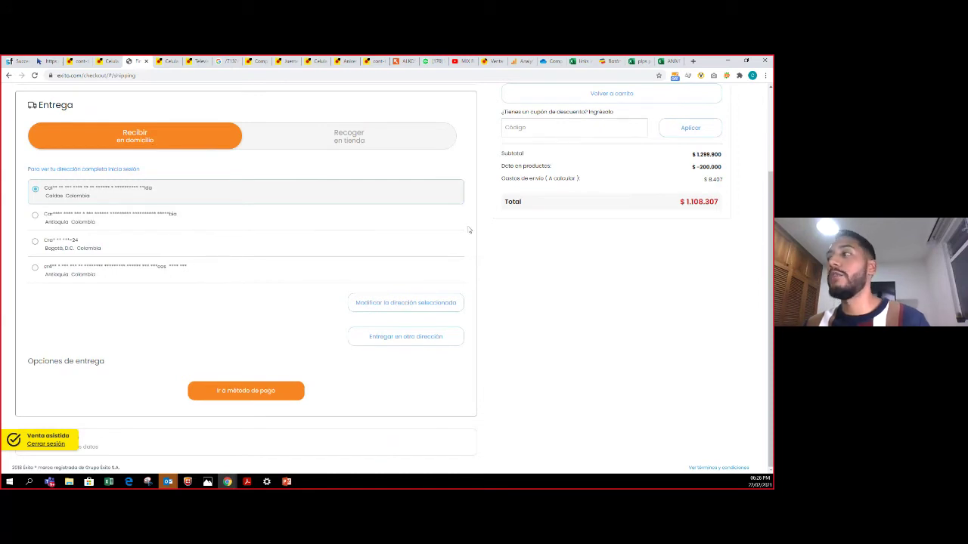
{"action": "left_click", "coordinate": [261, 393]}
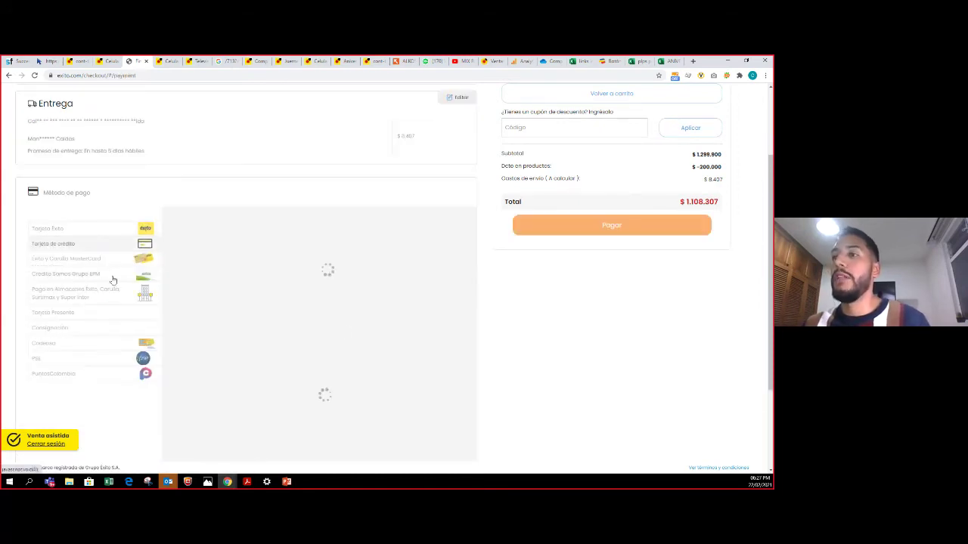
Choose Éxito y Carulla MasterCard as the payment method and review its card form.
{"action": "left_click", "coordinate": [155, 228]}
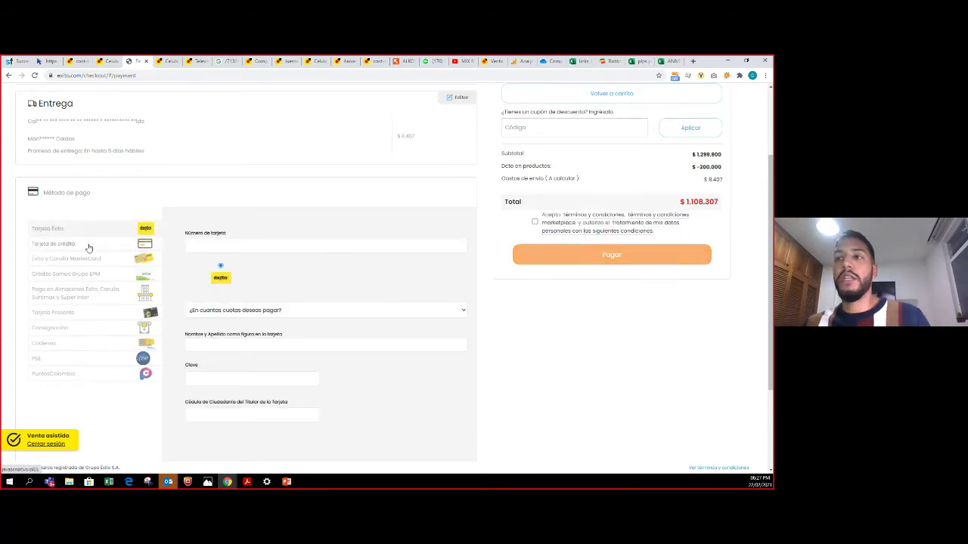
{"action": "left_click", "coordinate": [73, 262]}
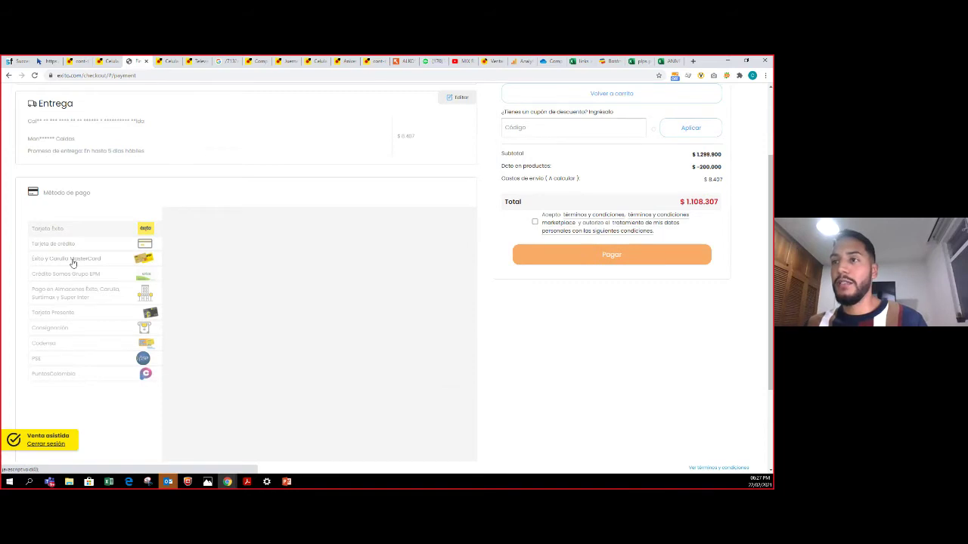
{"action": "scroll", "coordinate": [74, 261], "scroll_direction": "down", "scroll_amount": 3}
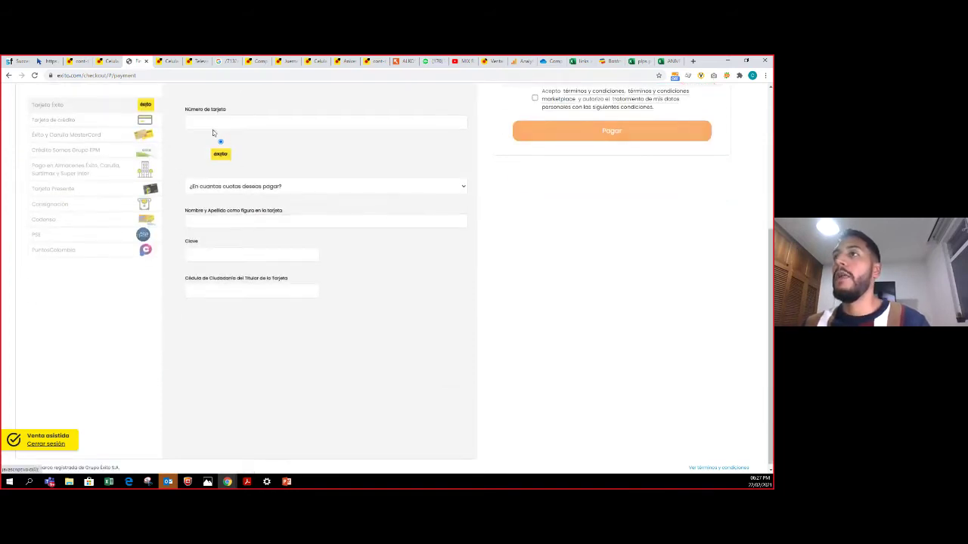
{"action": "left_click", "coordinate": [99, 136]}
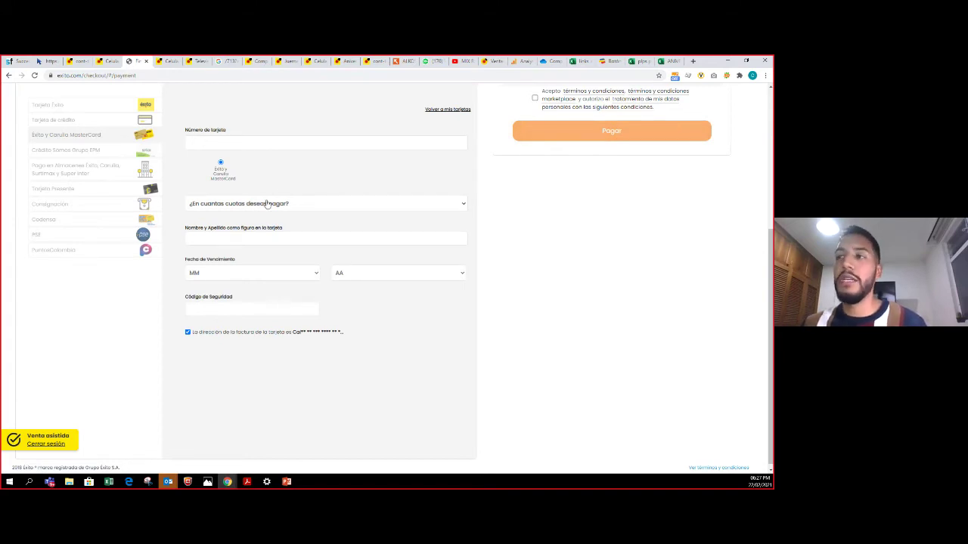
{"action": "scroll", "coordinate": [605, 200], "scroll_direction": "up", "scroll_amount": 1}
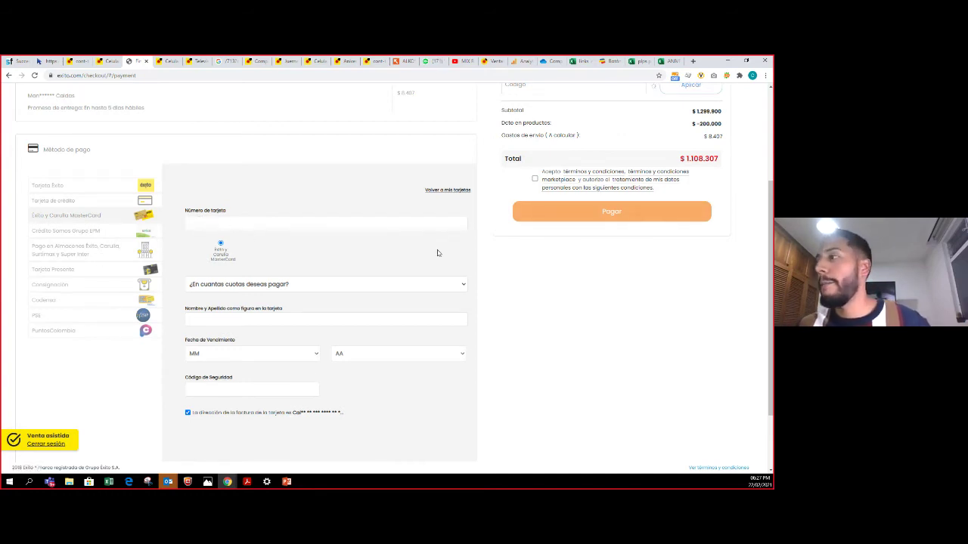
{"action": "scroll", "coordinate": [437, 252], "scroll_direction": "down", "scroll_amount": 1}
{"action": "scroll", "coordinate": [431, 264], "scroll_direction": "up", "scroll_amount": 2}
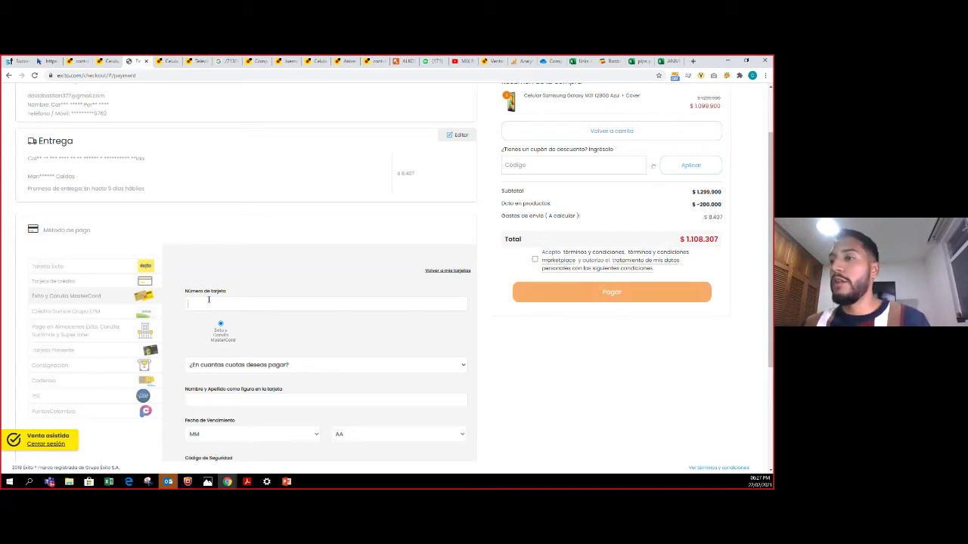
Accept the terms and conditions and authorise the processing of personal data for the purchase.
{"action": "left_click", "coordinate": [535, 261]}
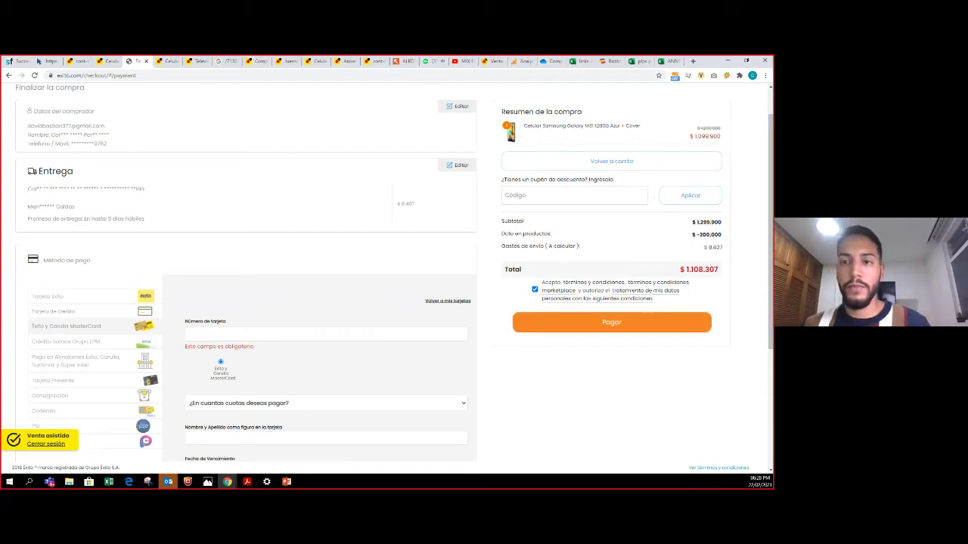
{"action": "left_click", "coordinate": [49, 482]}
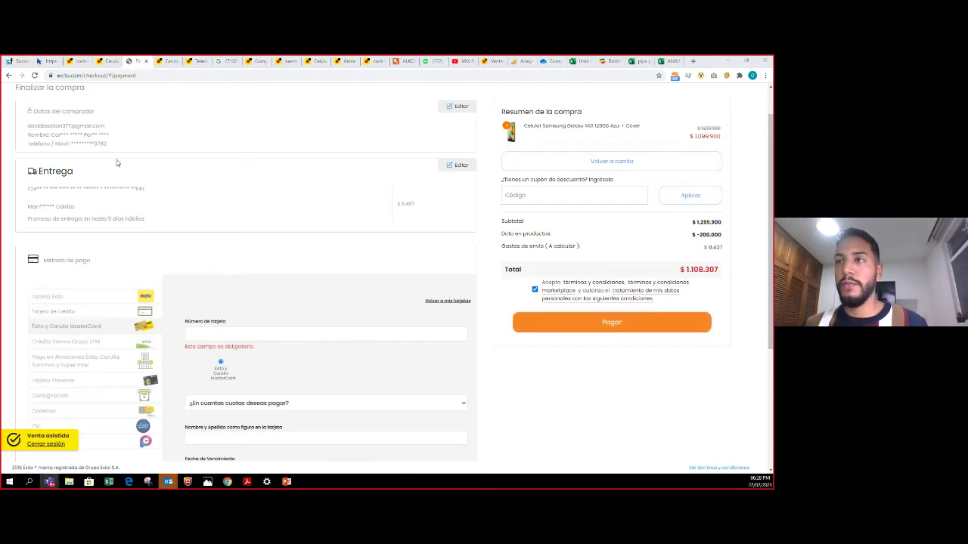
{"action": "scroll", "coordinate": [121, 240], "scroll_direction": "up", "scroll_amount": 1}
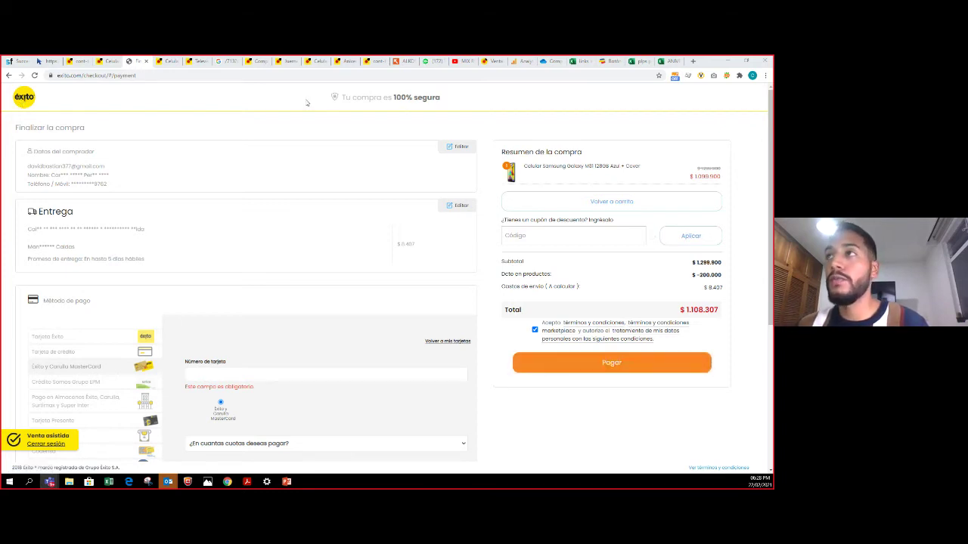
Switch to the Xiaomi phones page's tab, open exito.com/celulares/lanzamiento-samsung-galaxy-s21 there, and look through the Galaxy S21 listing.
{"action": "left_click", "coordinate": [106, 60]}
{"action": "left_click", "coordinate": [122, 76]}
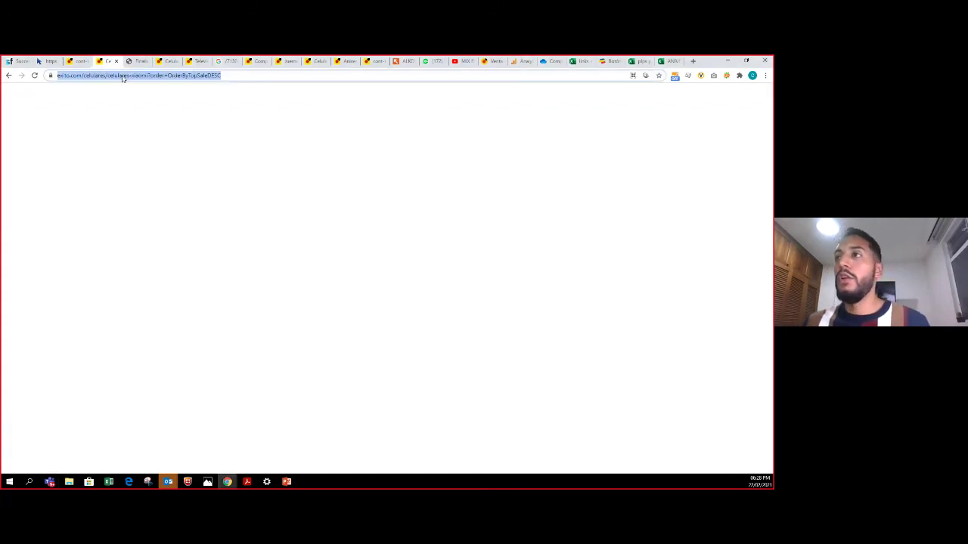
{"action": "left_click", "coordinate": [216, 174]}
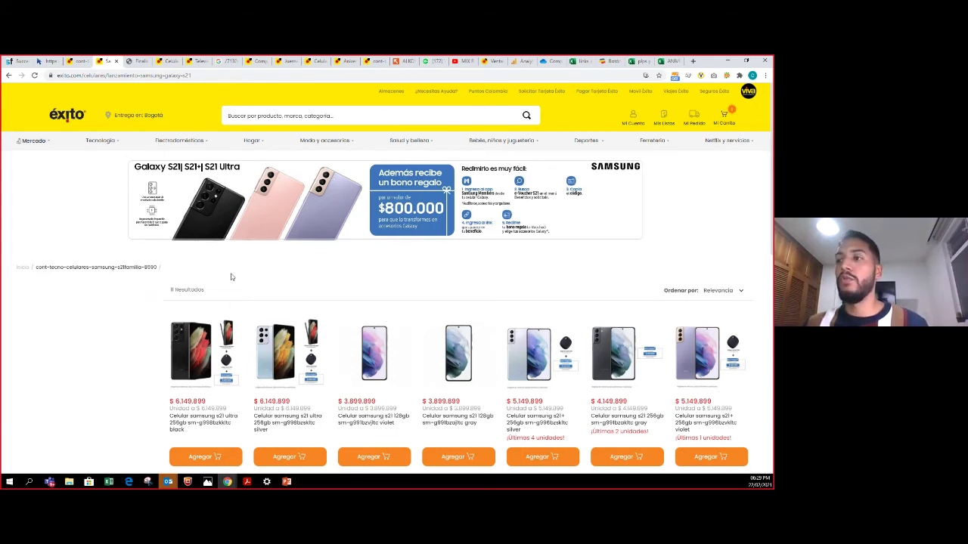
{"action": "scroll", "coordinate": [231, 276], "scroll_direction": "down", "scroll_amount": 3}
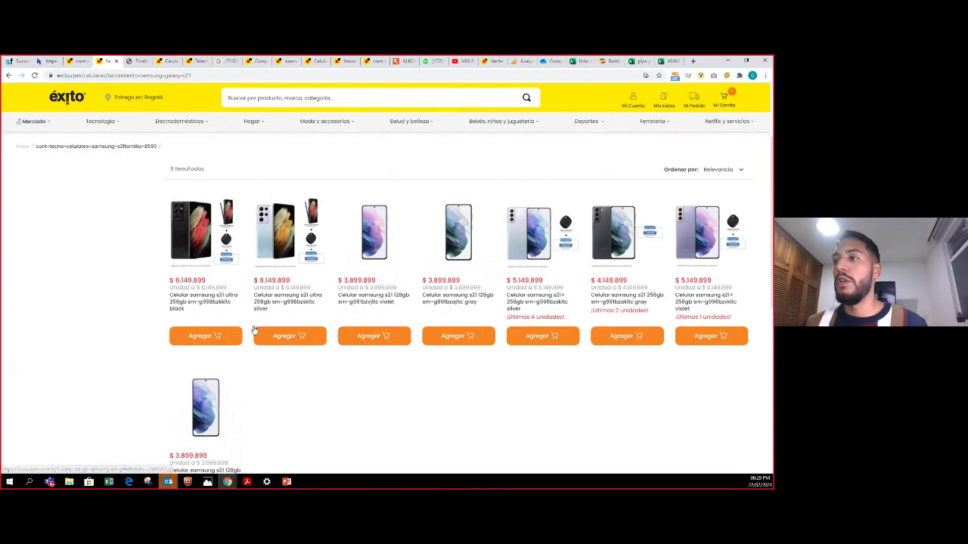